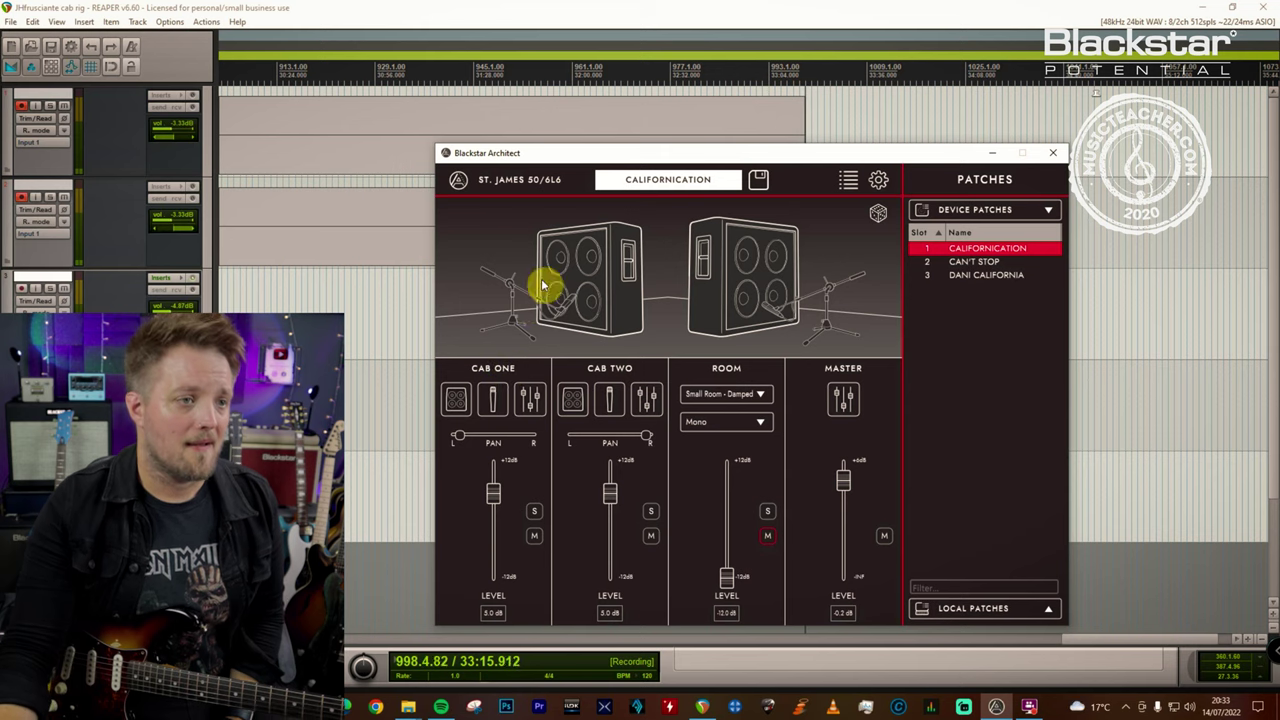
Show the Californication patch's Cab One cabinet choices, with 4x12 Classic UK selected
{"action": "left_click", "coordinate": [458, 395]}
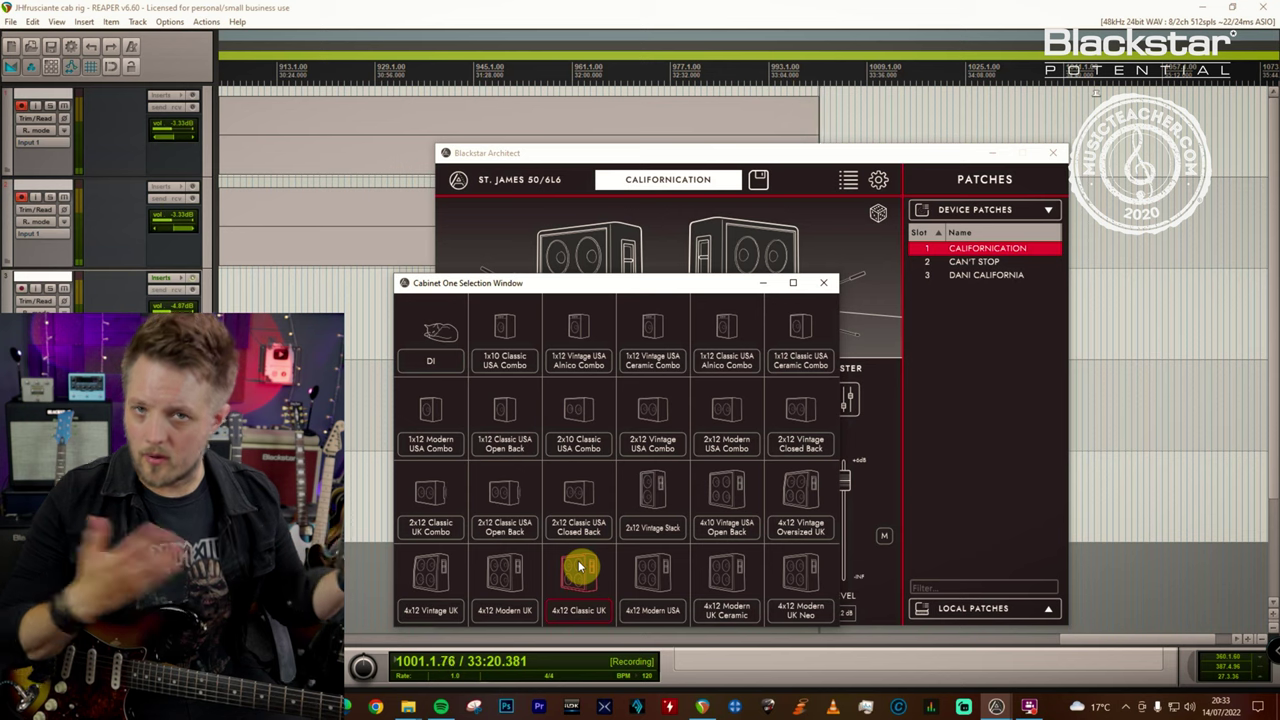
Close the Cab One cabinet choices and review Cab Two's cabinet
{"action": "left_click", "coordinate": [823, 283]}
{"action": "left_click", "coordinate": [572, 399]}
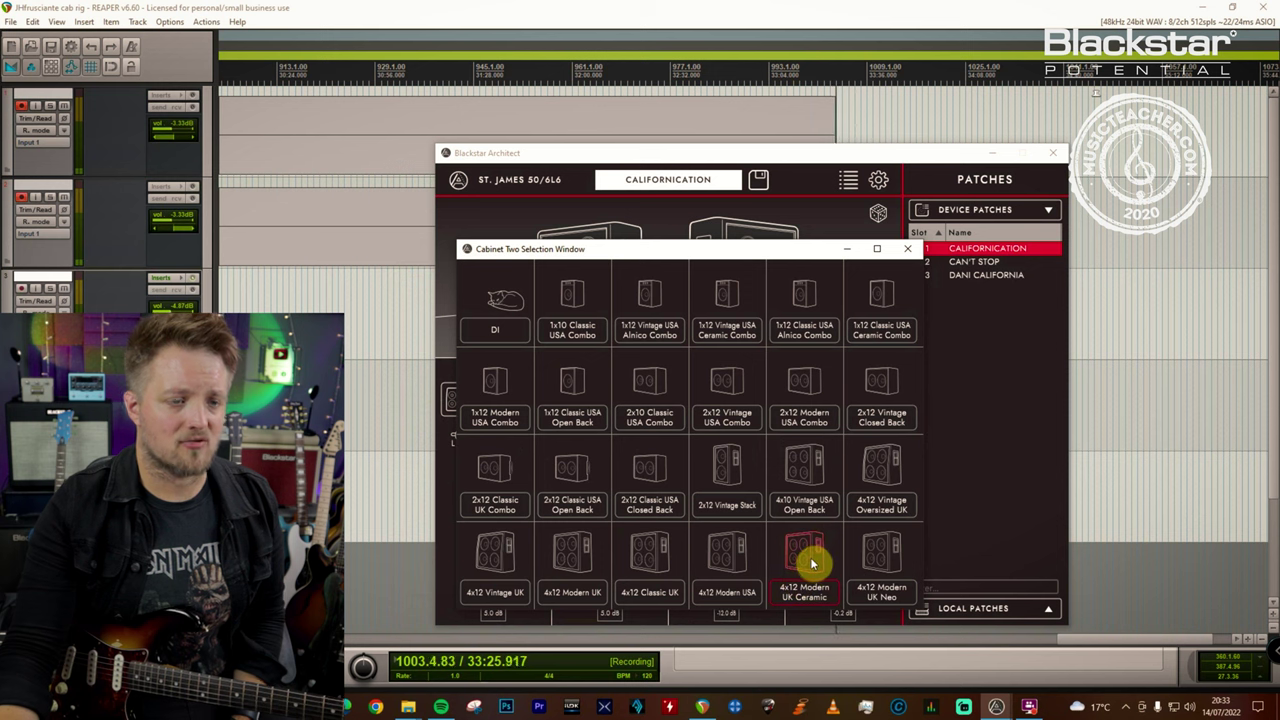
{"action": "left_click", "coordinate": [907, 249]}
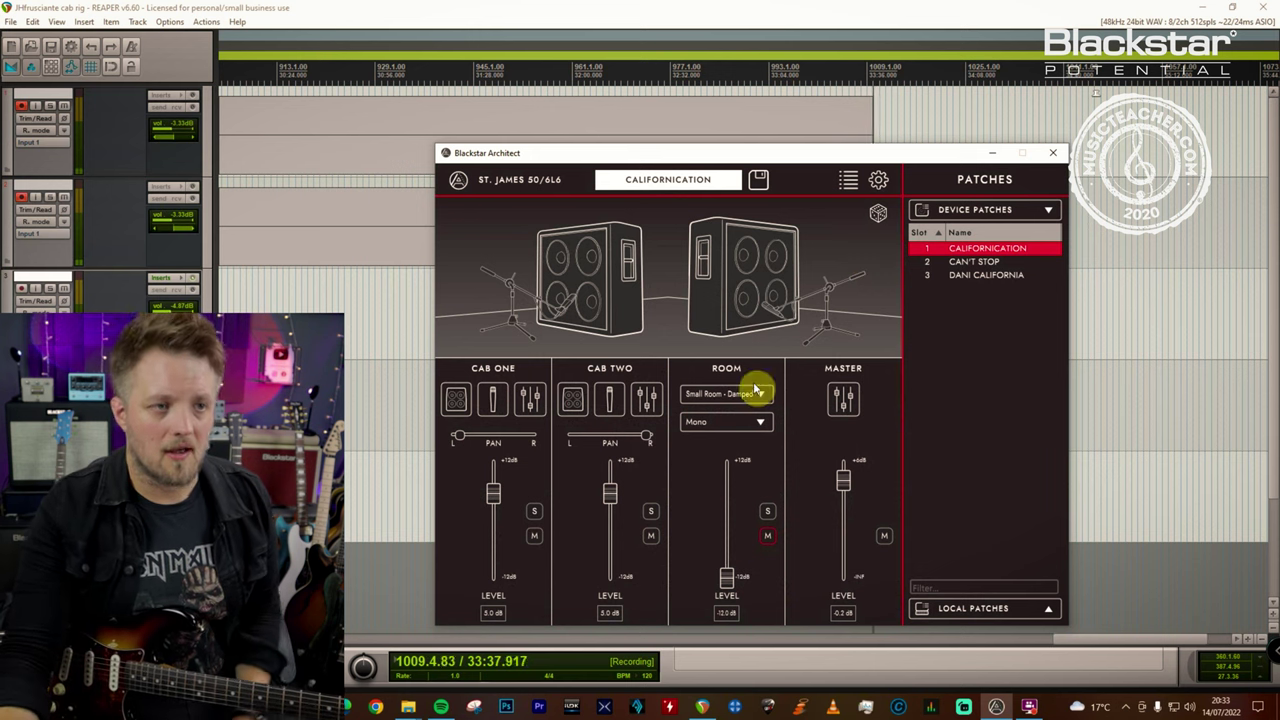
Review both microphones: 414 - Condenser on Cab One, 421 - Dynamic on Cab Two
{"action": "mouse_move", "coordinate": [749, 477]}
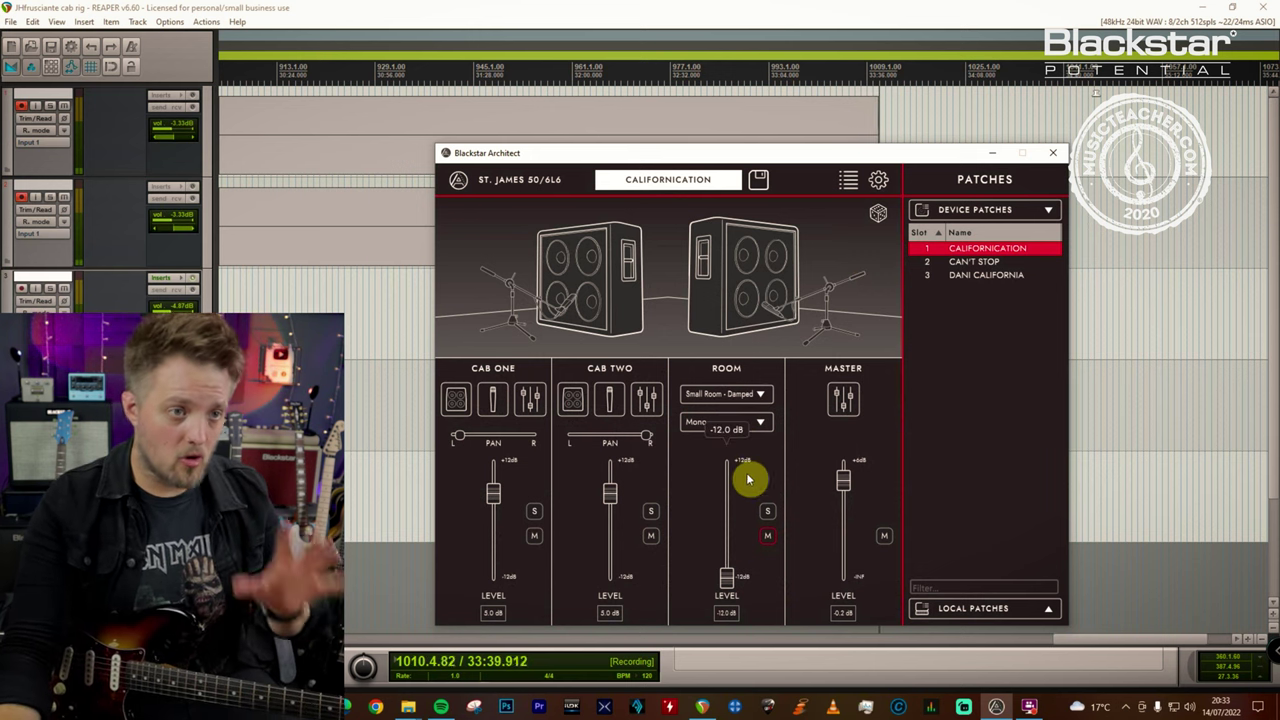
{"action": "left_click", "coordinate": [494, 401]}
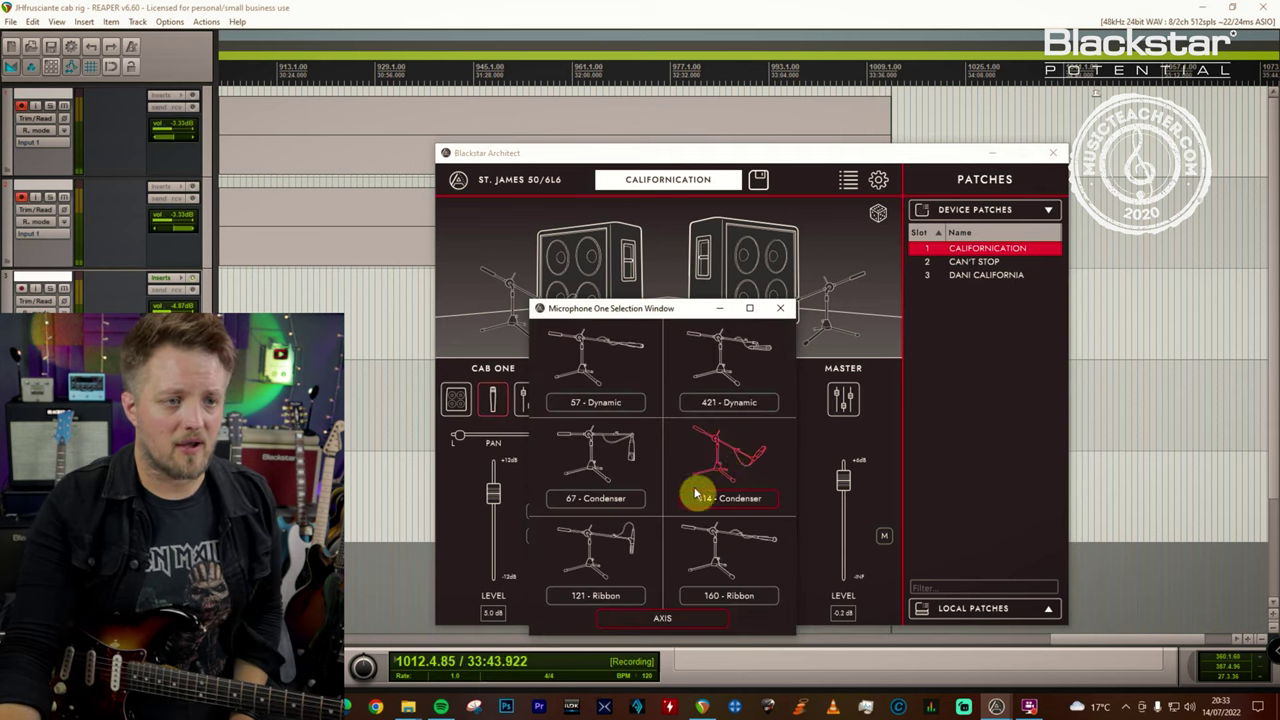
{"action": "left_click", "coordinate": [781, 308]}
{"action": "left_click", "coordinate": [607, 399]}
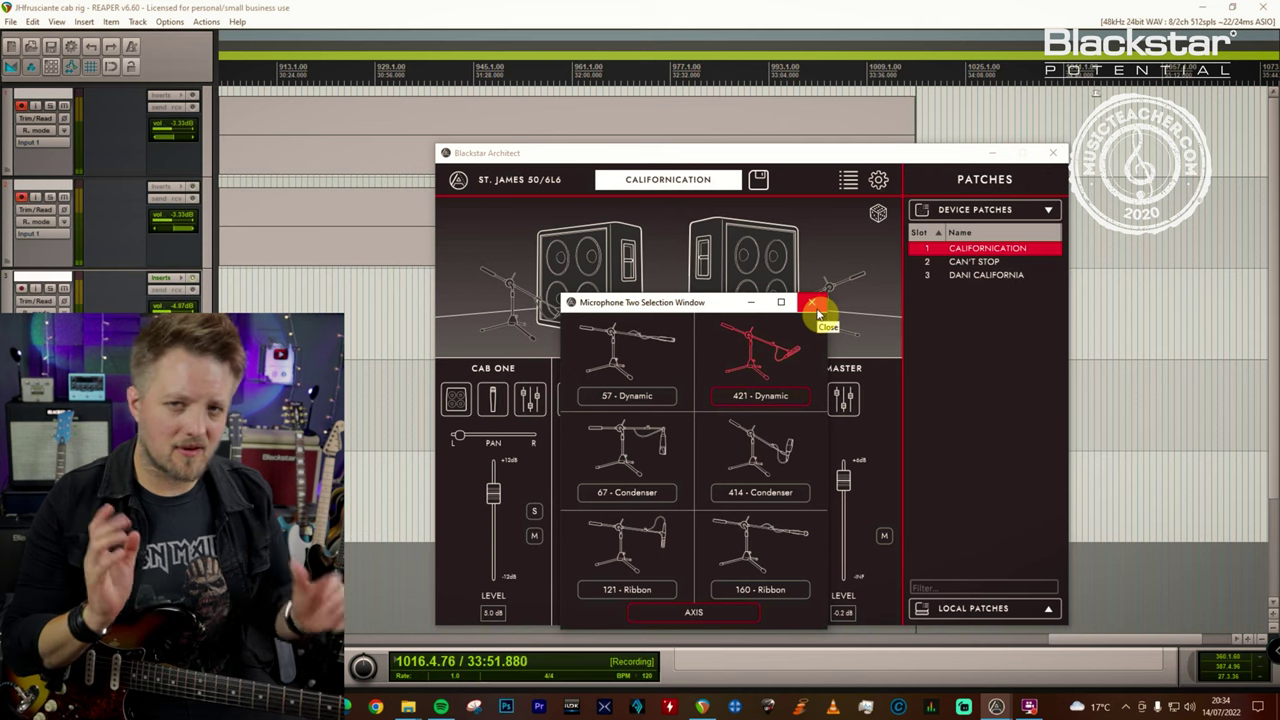
{"action": "left_click", "coordinate": [816, 310]}
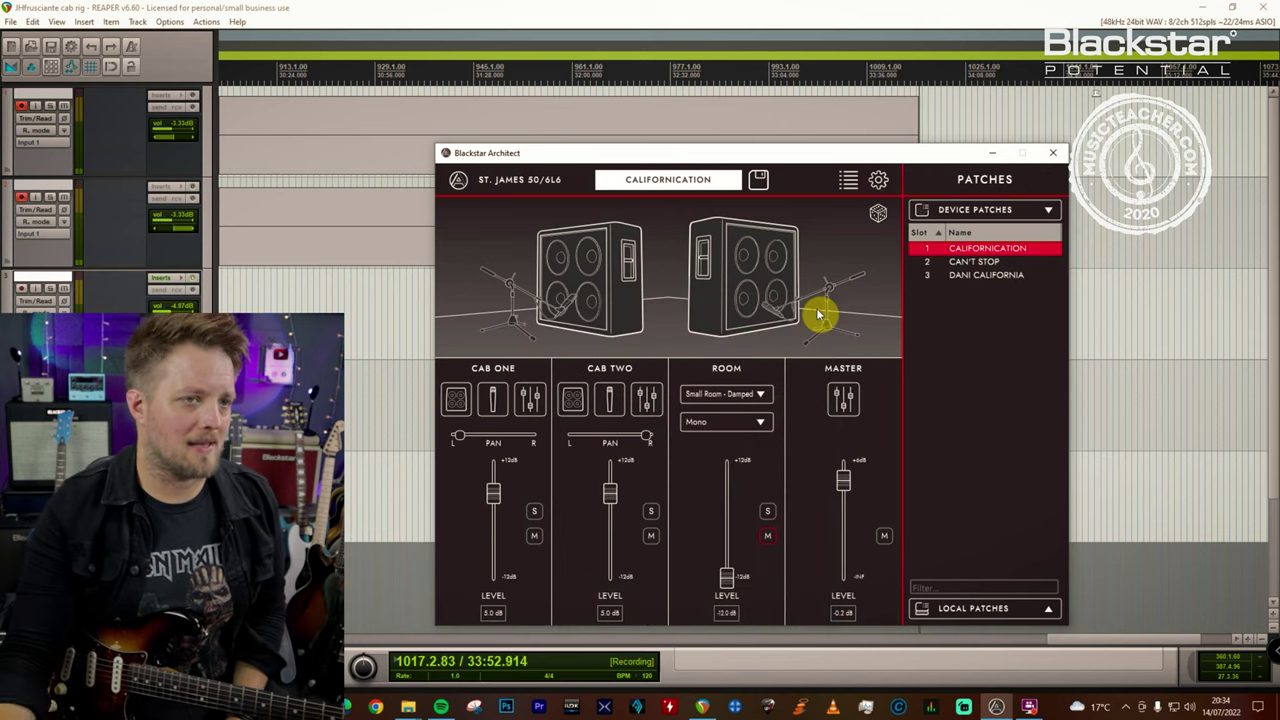
Check Cab One's EQ, then show Cab Two's EQ: 144 Hz lo-cut, low 5.1, high 6.5
{"action": "left_click", "coordinate": [529, 400]}
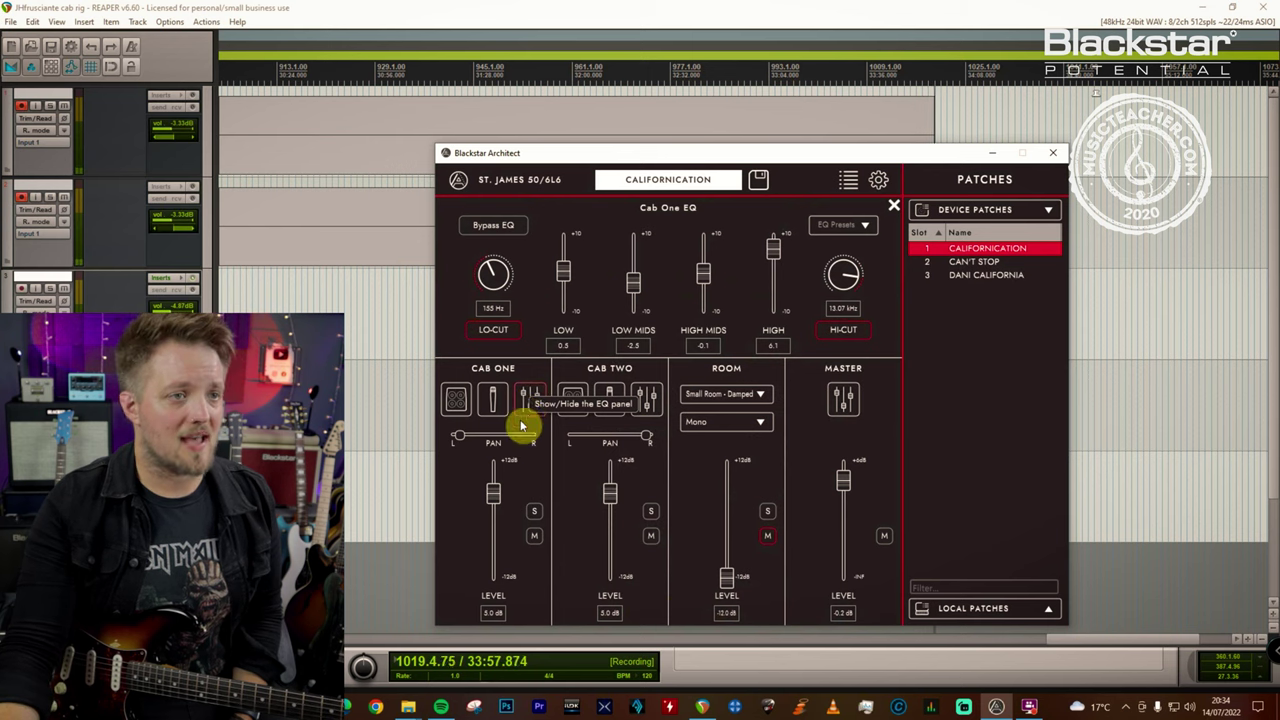
{"action": "mouse_move", "coordinate": [487, 268]}
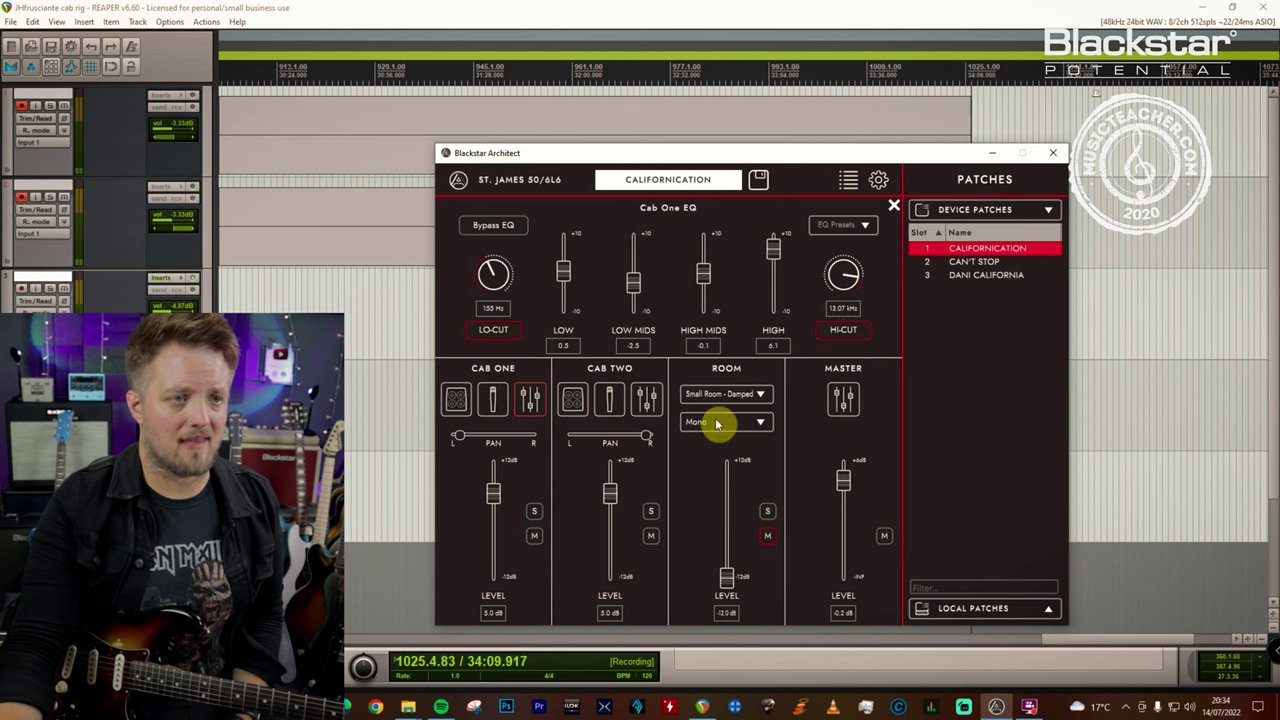
{"action": "left_click", "coordinate": [644, 401]}
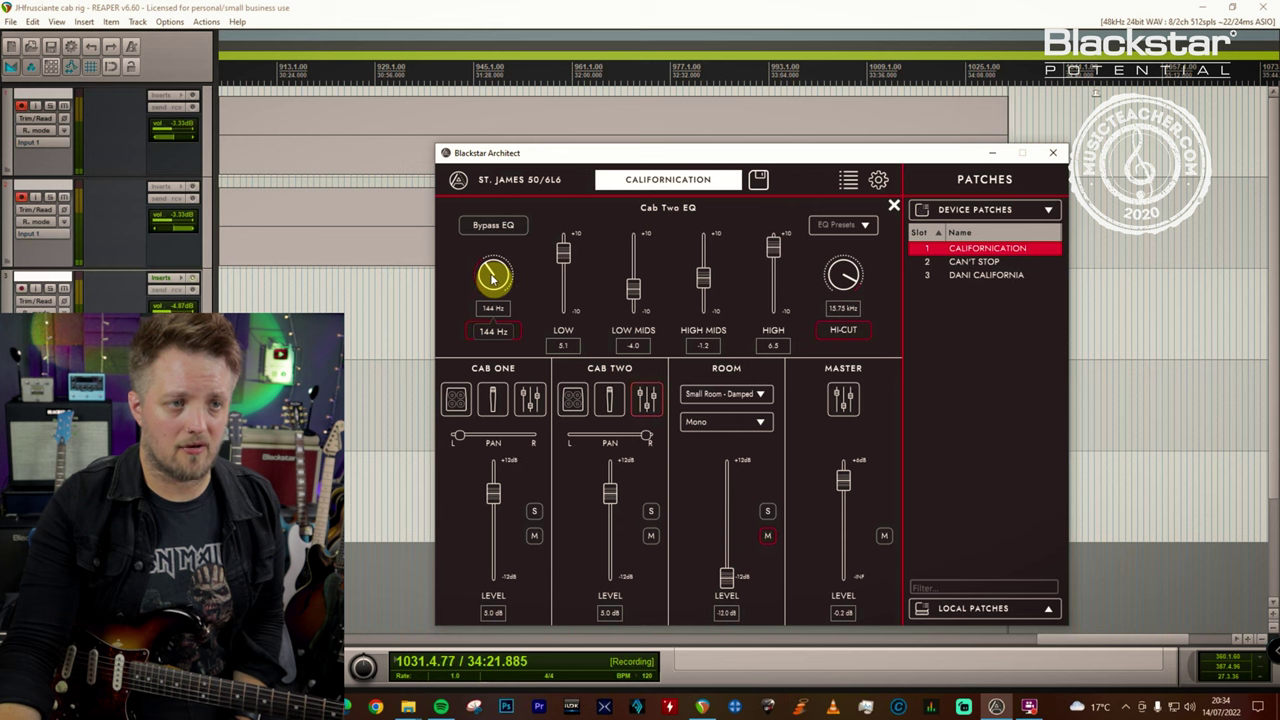
Look over the Californication Master EQ, then close the EQ panel to show cabinets
{"action": "left_click", "coordinate": [845, 401]}
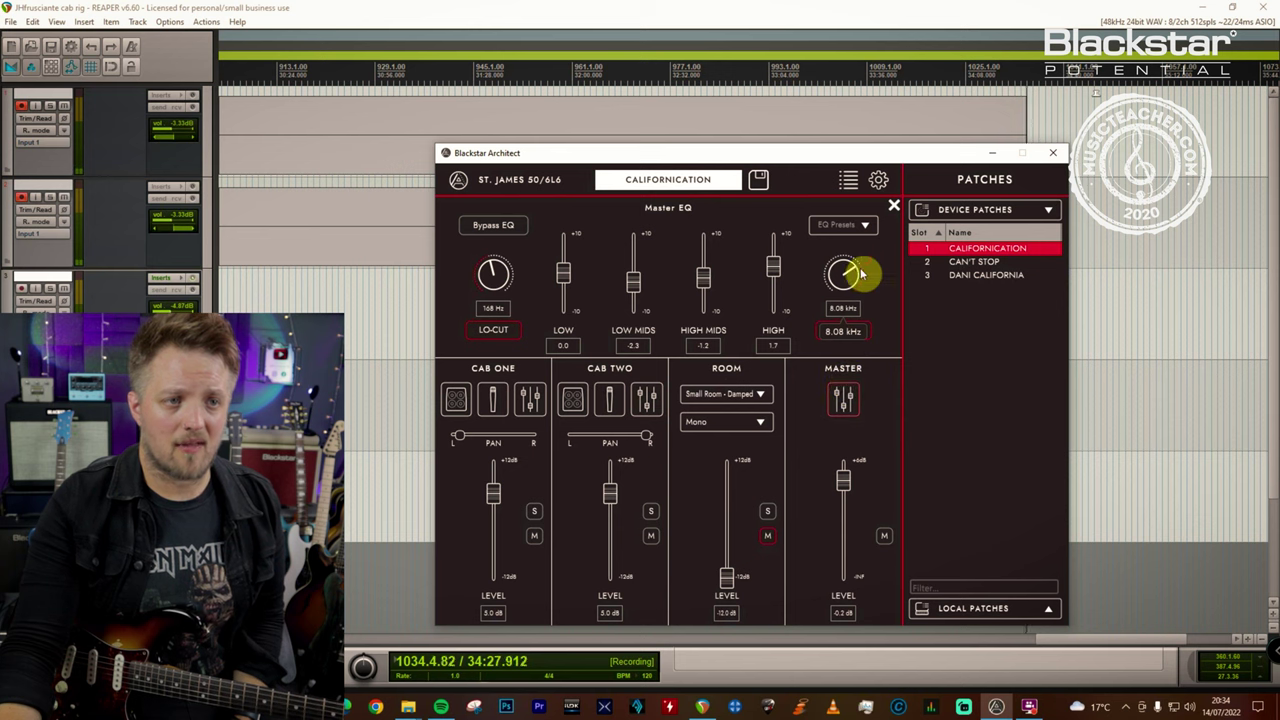
{"action": "mouse_move", "coordinate": [853, 300]}
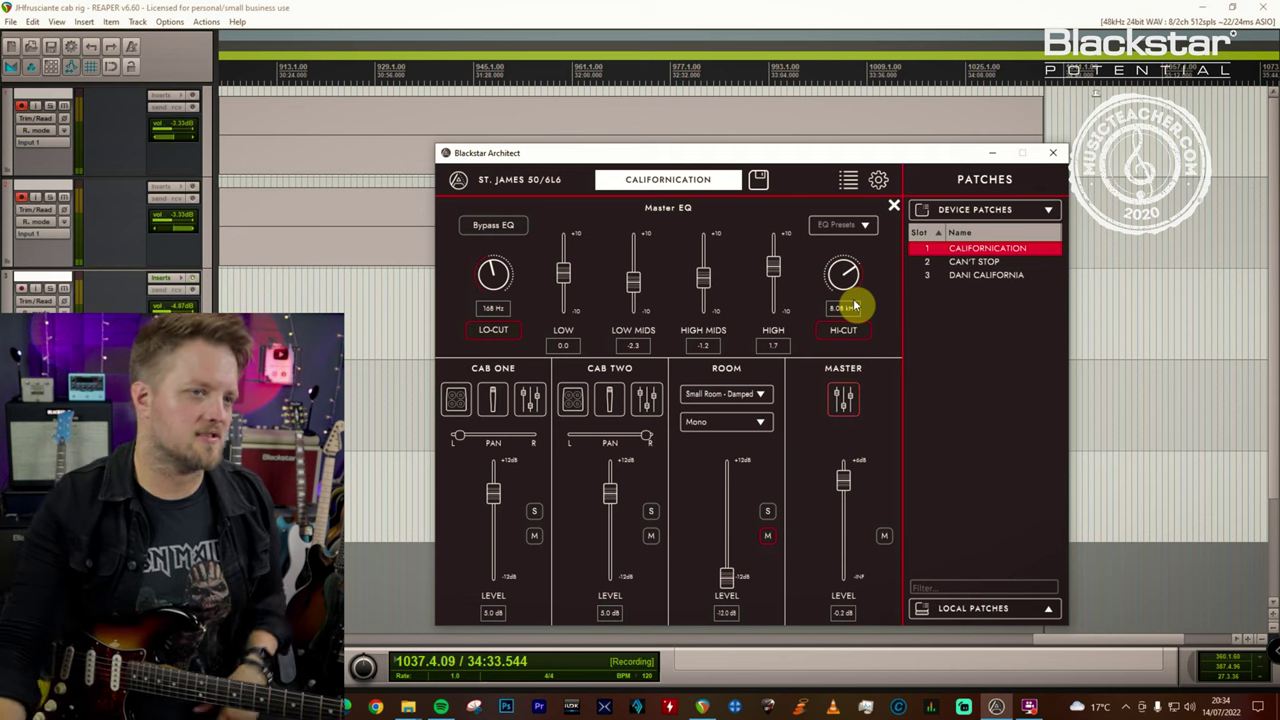
{"action": "mouse_move", "coordinate": [540, 294]}
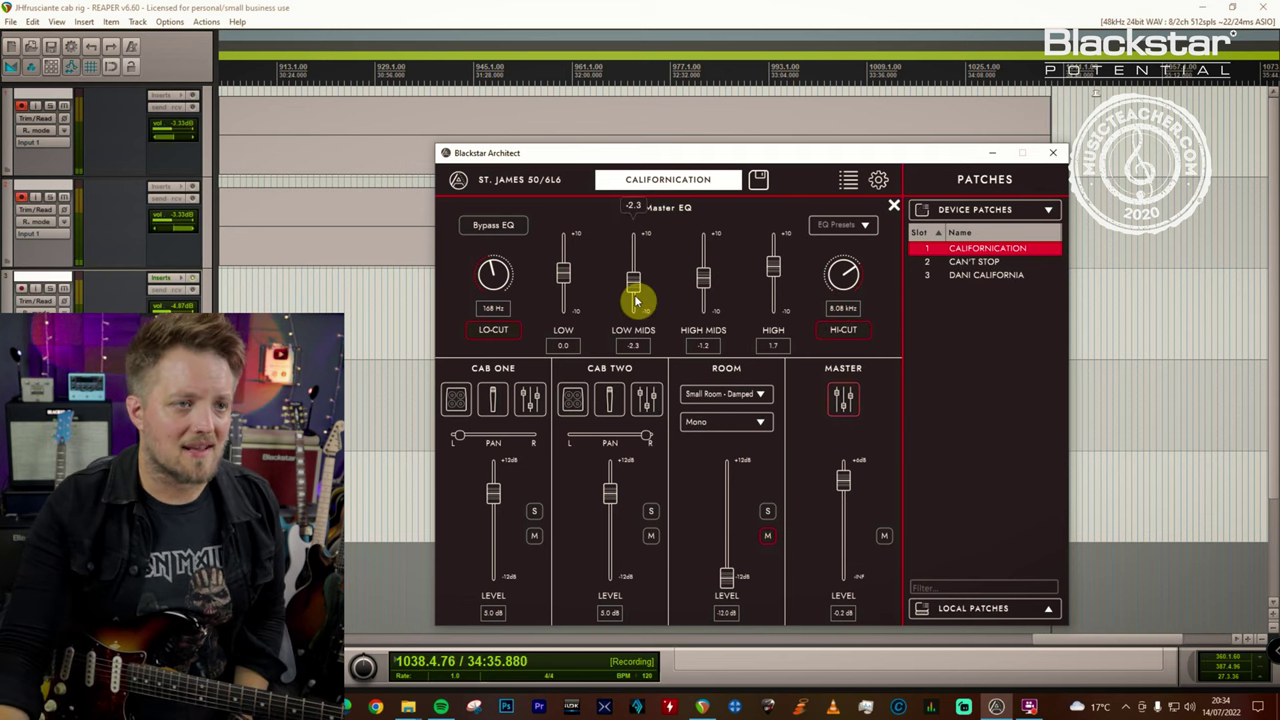
{"action": "mouse_move", "coordinate": [704, 285]}
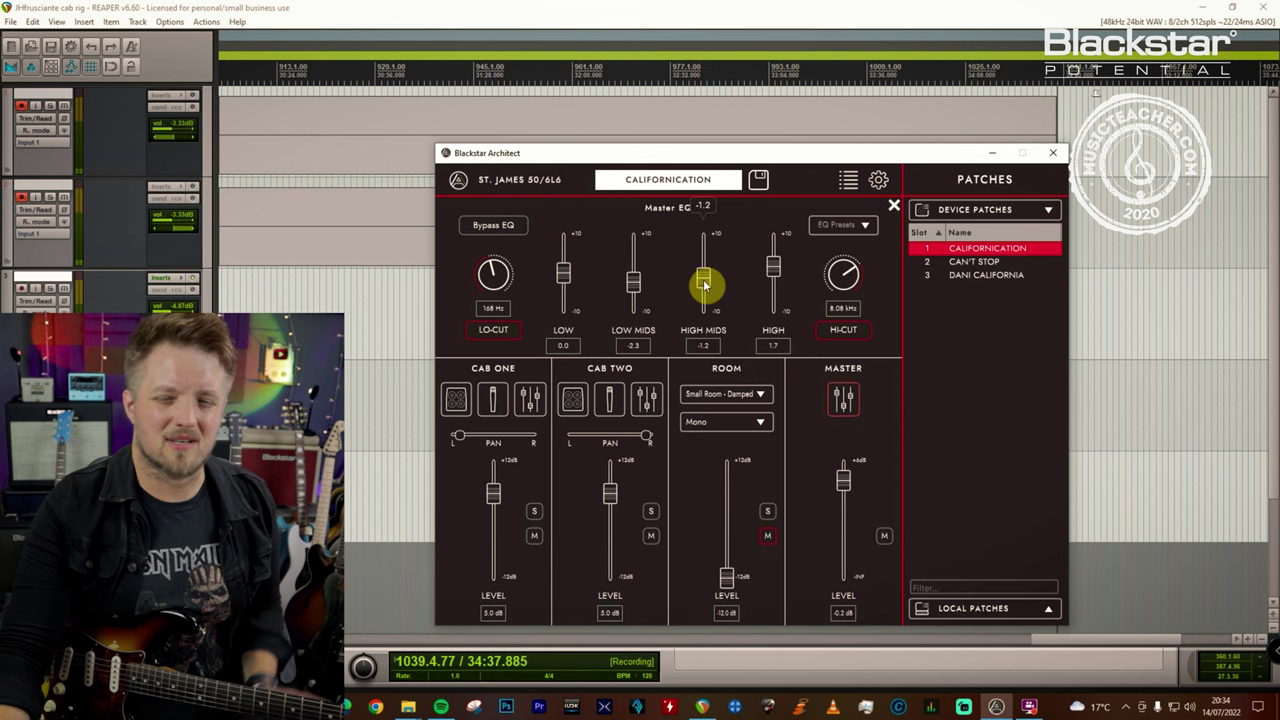
{"action": "left_click", "coordinate": [847, 398]}
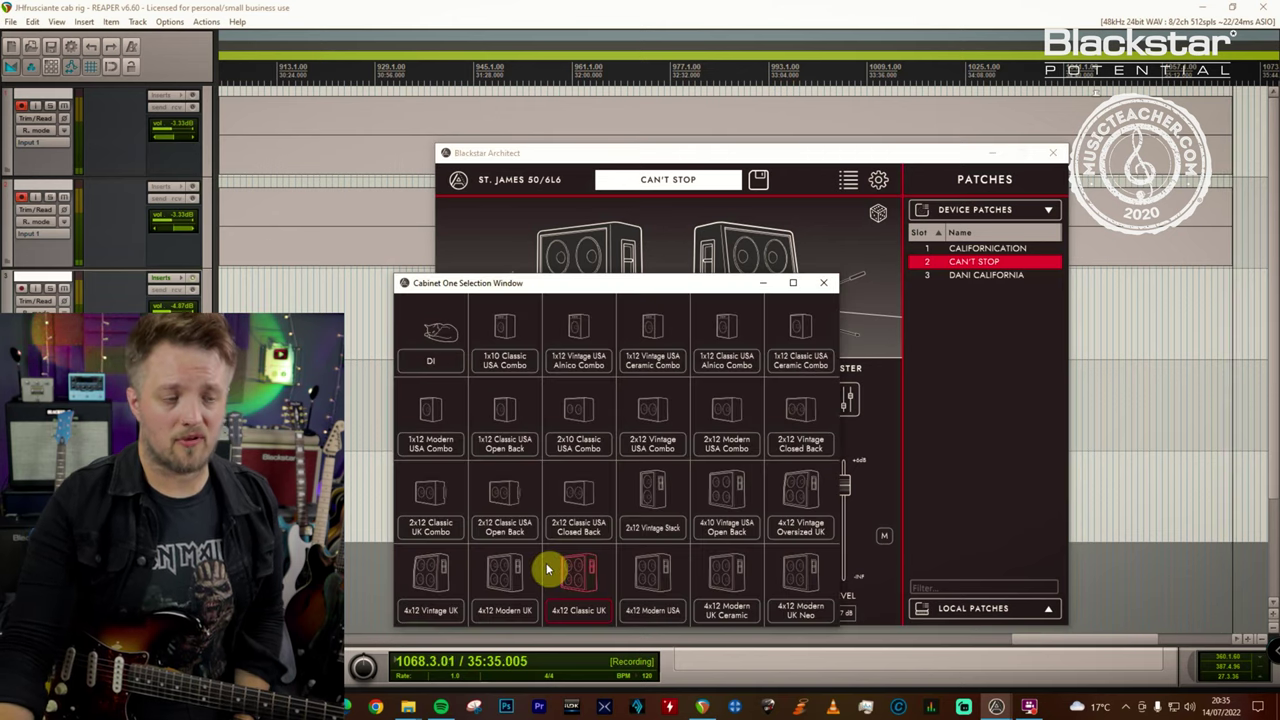
Set Cab One's microphone to 57 - Dynamic for the Can't Stop patch
{"action": "left_click", "coordinate": [823, 283]}
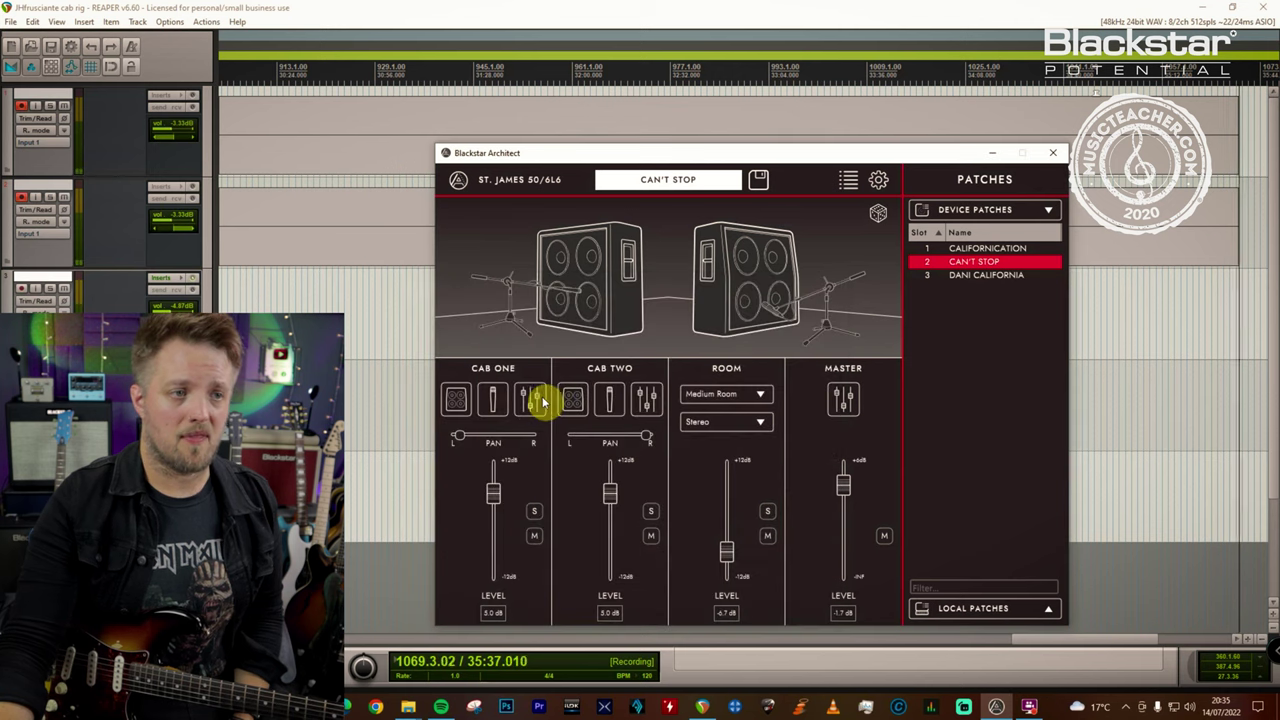
{"action": "left_click", "coordinate": [494, 400]}
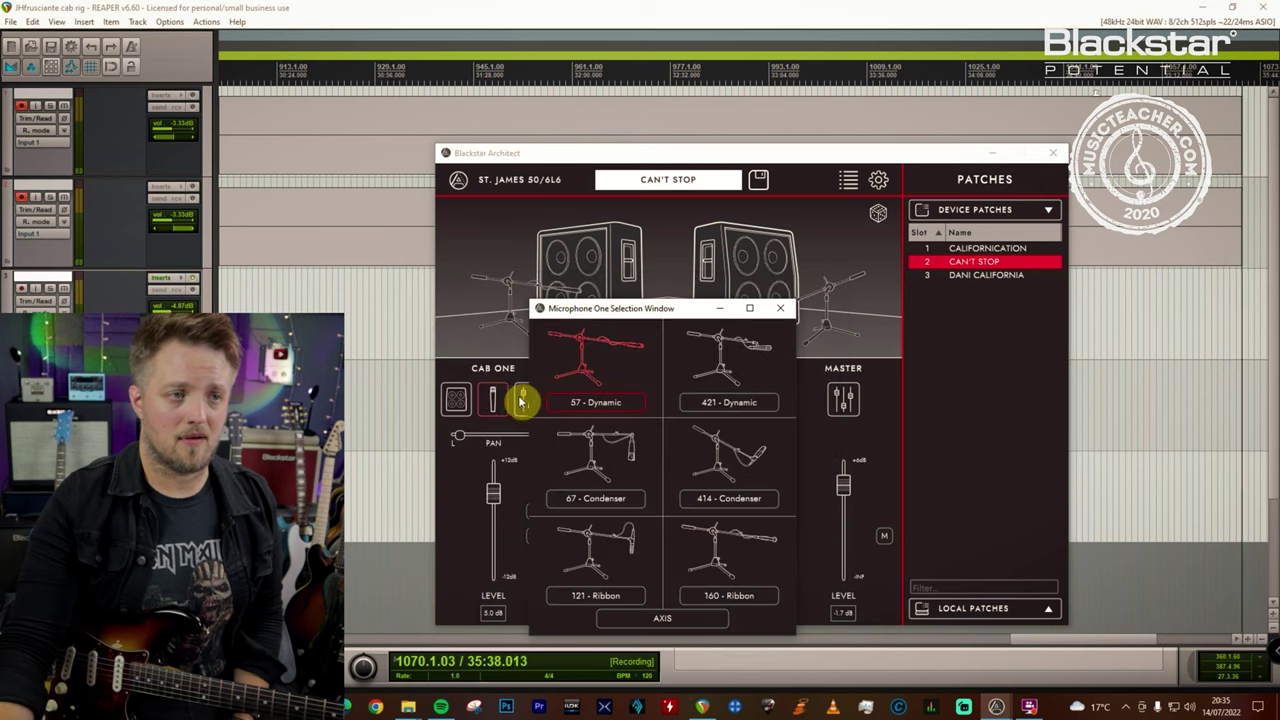
{"action": "left_click", "coordinate": [597, 400]}
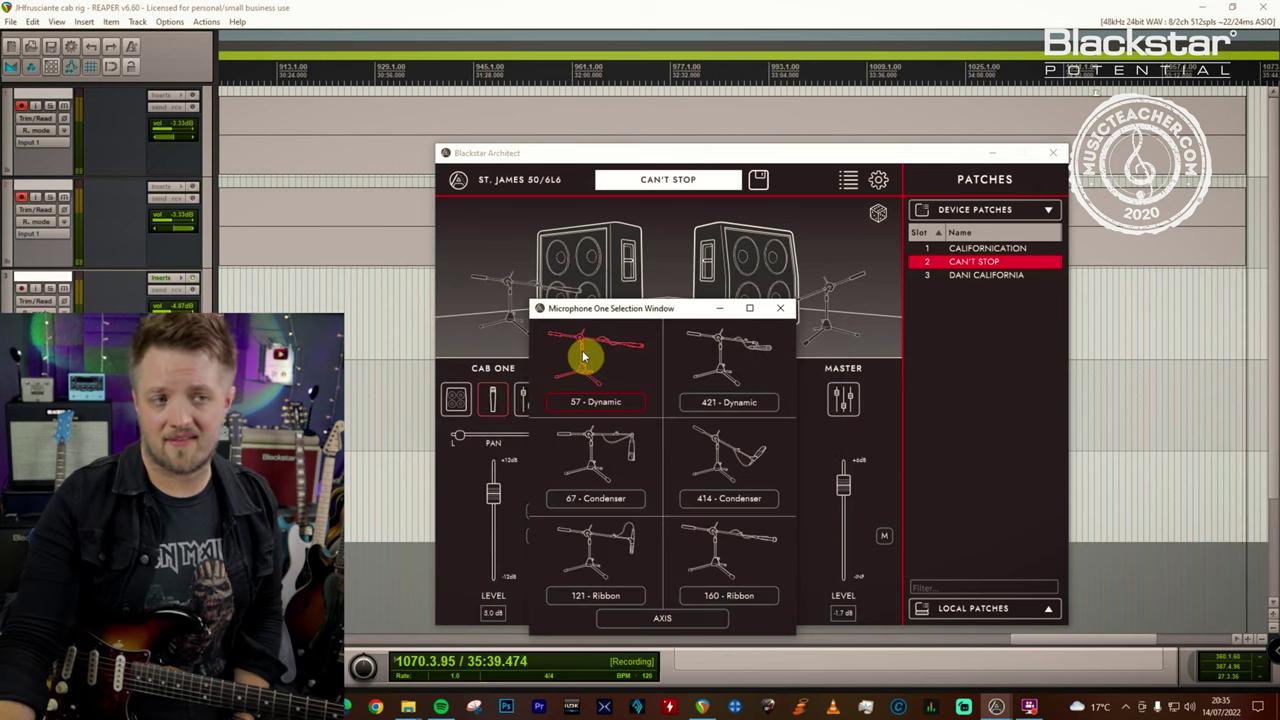
{"action": "left_click", "coordinate": [779, 307]}
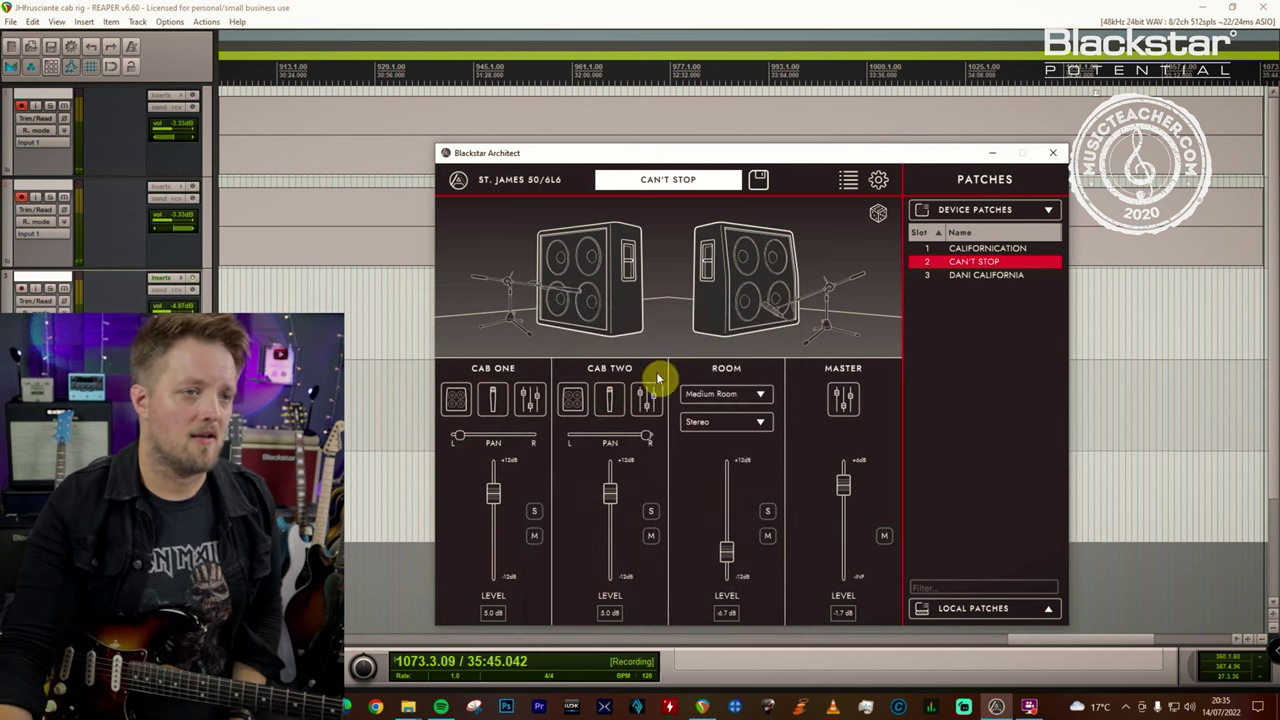
Confirm Cab Two's 4x12 Vintage UK cabinet and 421 Dynamic mic, then show Cab One's EQ
{"action": "left_click", "coordinate": [578, 404]}
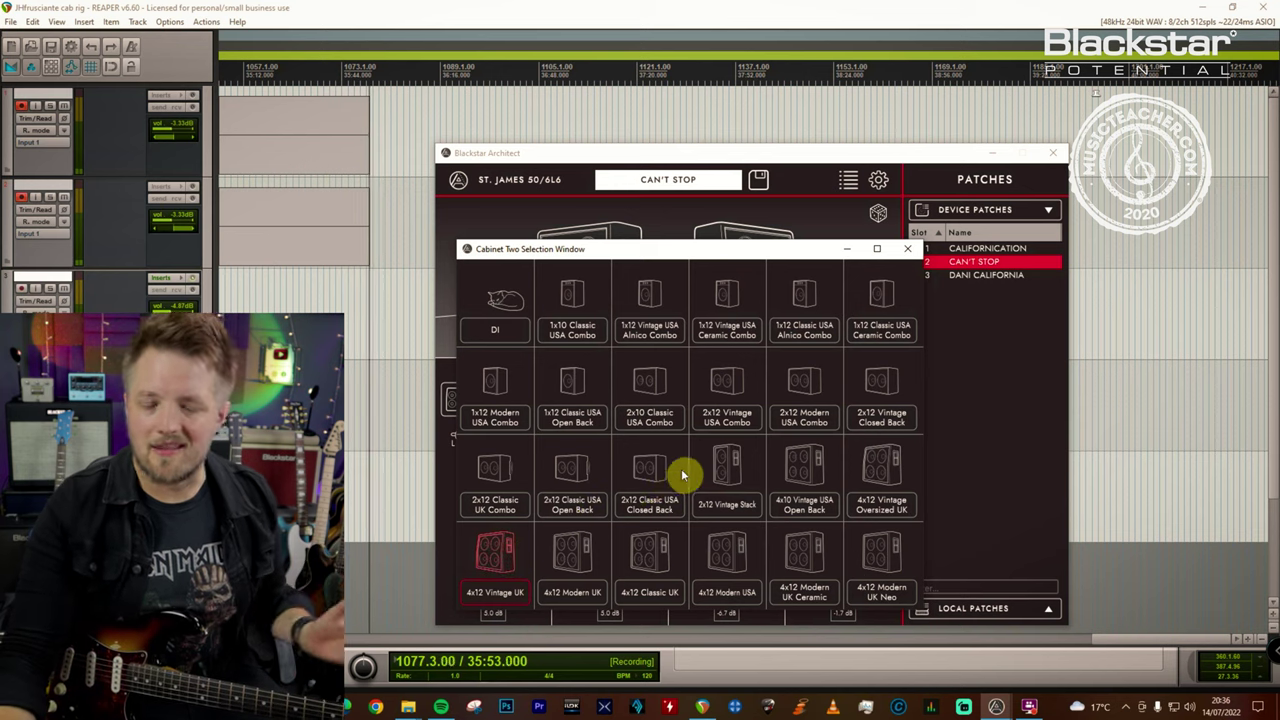
{"action": "left_click", "coordinate": [906, 249]}
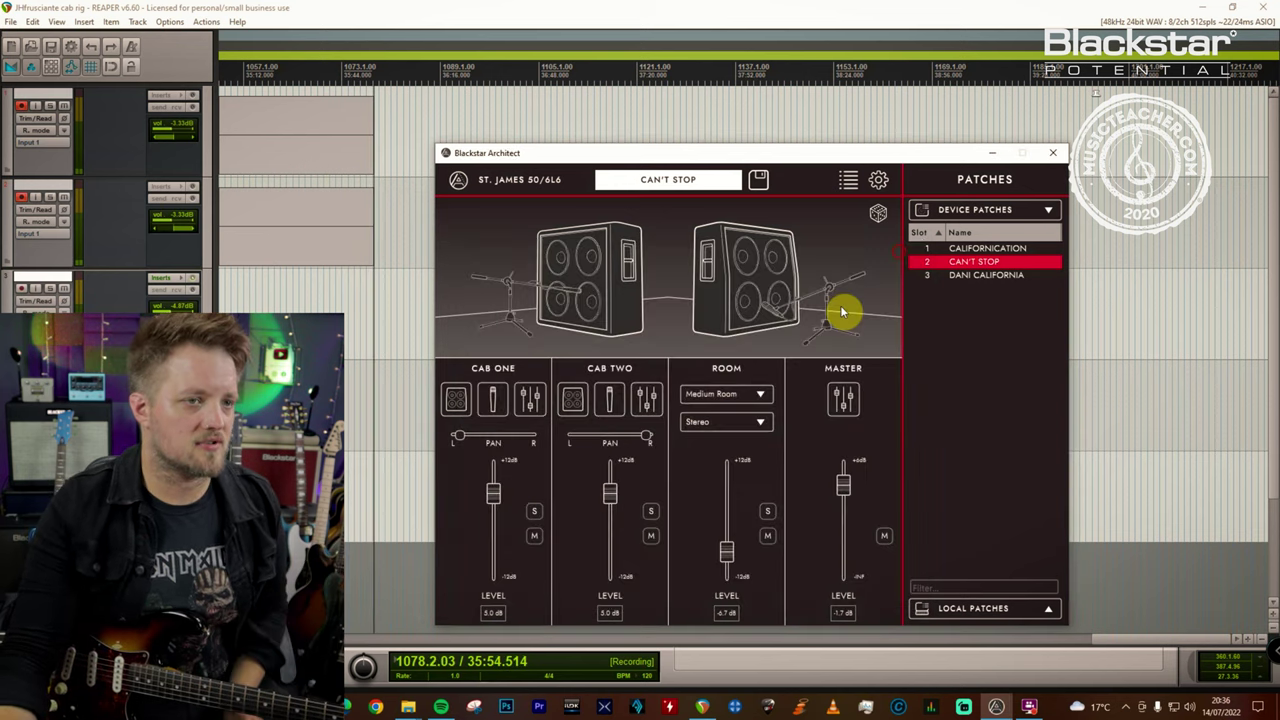
{"action": "left_click", "coordinate": [601, 399]}
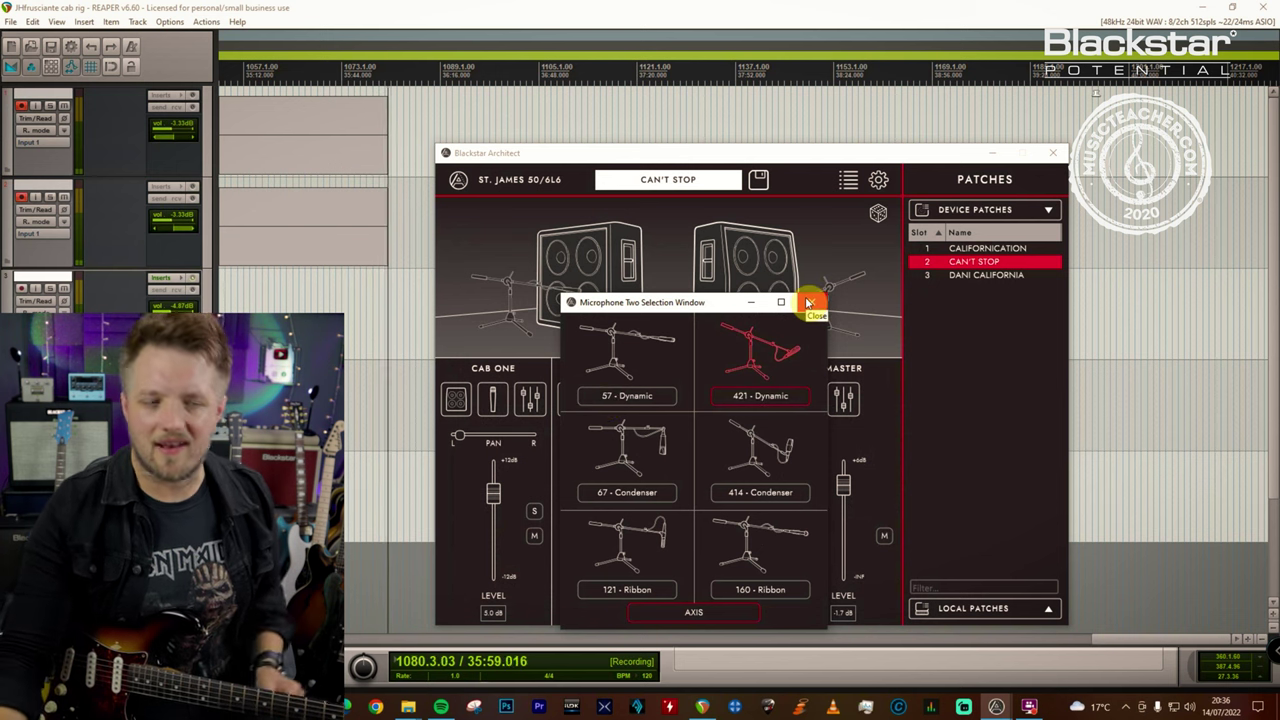
{"action": "left_click", "coordinate": [809, 302]}
{"action": "left_click", "coordinate": [531, 402]}
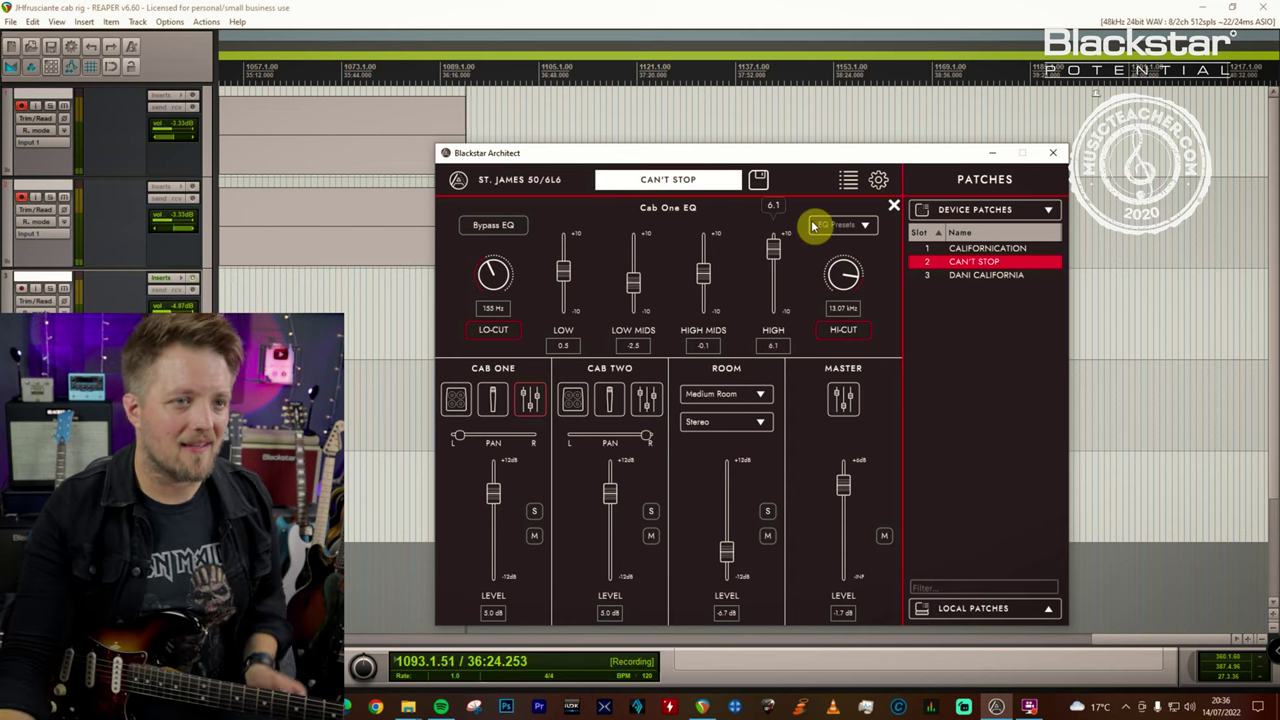
View Can't Stop's Cab Two EQ, then its Master EQ: 168 Hz lo-cut, 8.08 kHz hi-cut
{"action": "left_click", "coordinate": [647, 400]}
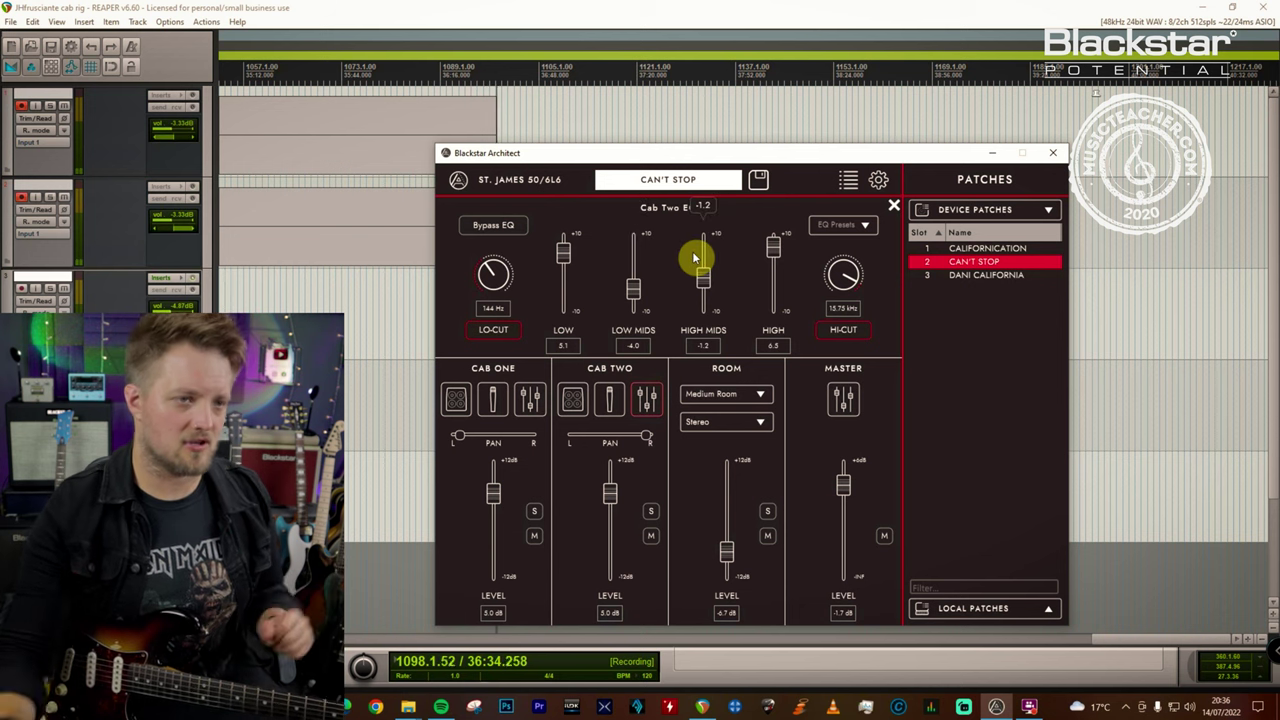
{"action": "left_click", "coordinate": [843, 399]}
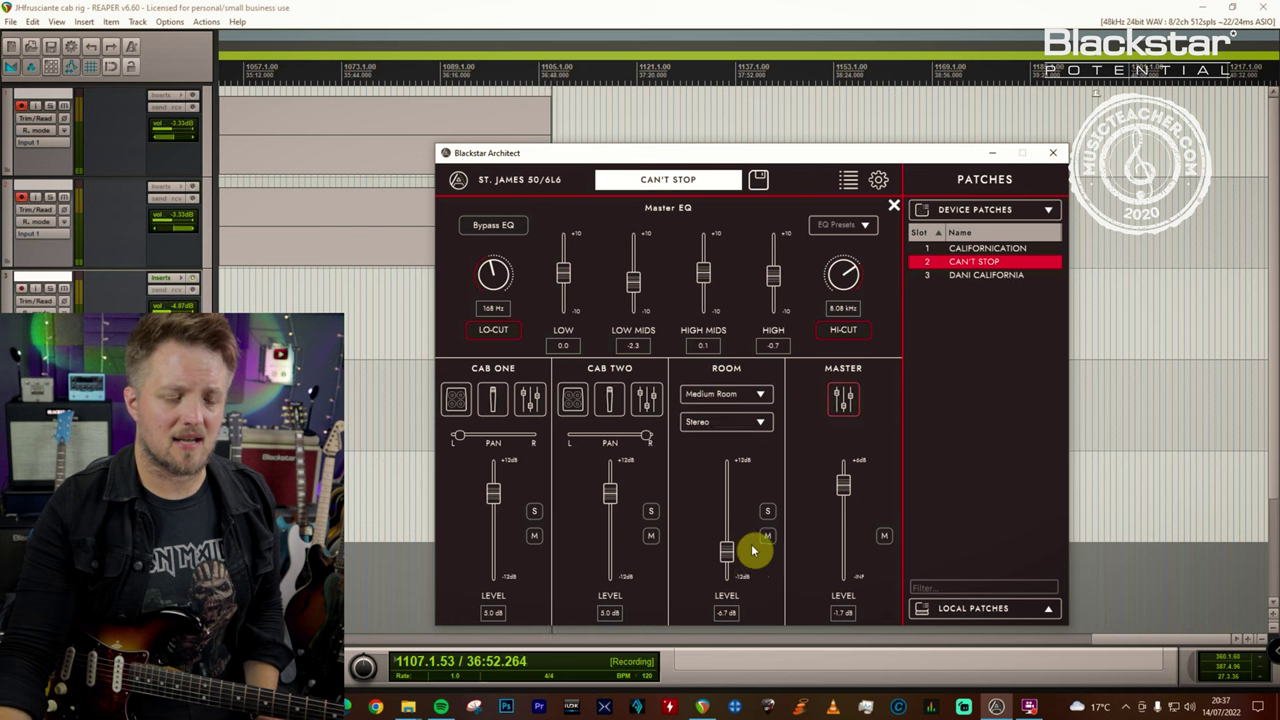
Load slot 3, DANI CALIFORNIA, from the Device Patches list
{"action": "mouse_move", "coordinate": [737, 551]}
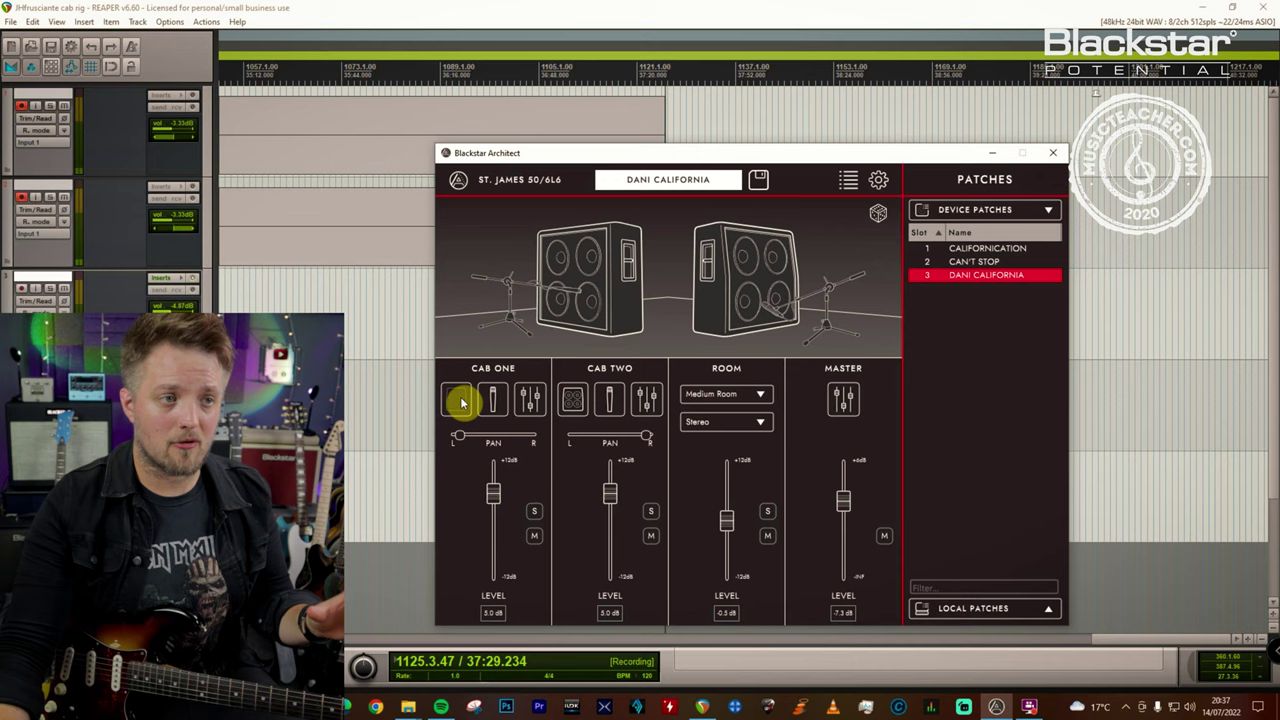
Check the Dani California Cab One and Cab Two cabinet selections
{"action": "left_click", "coordinate": [457, 400]}
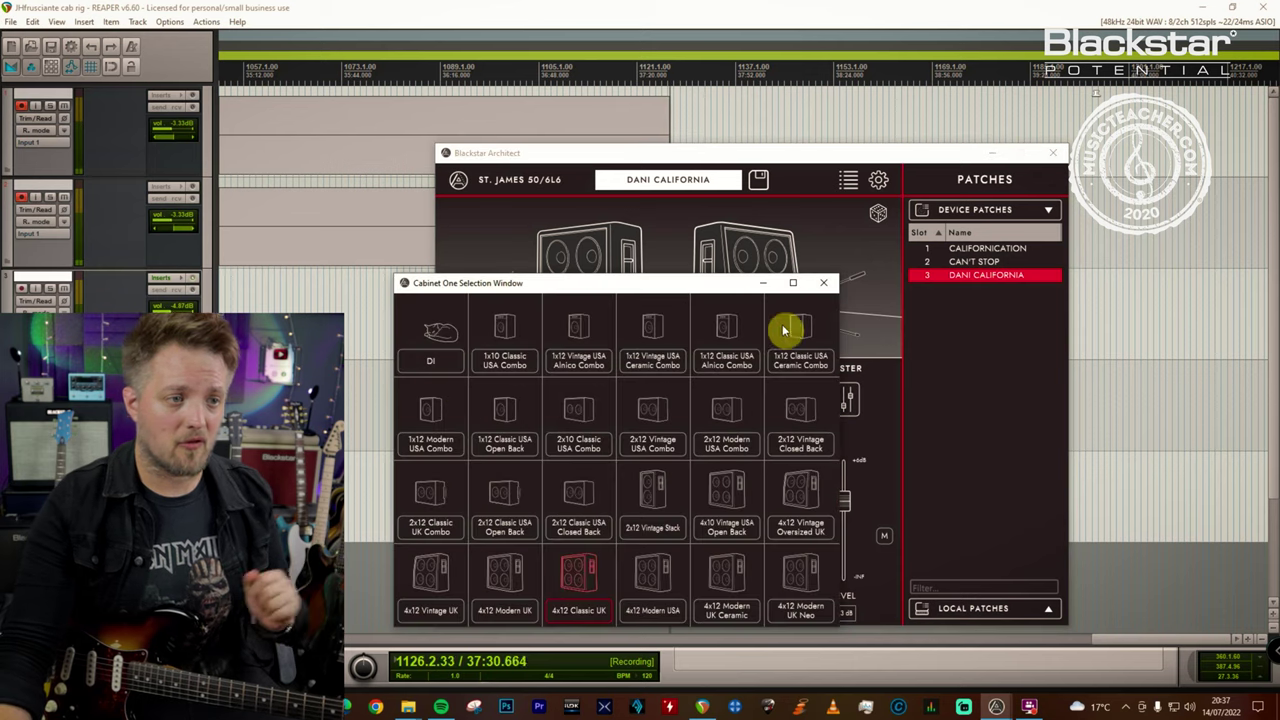
{"action": "left_click", "coordinate": [823, 282]}
{"action": "left_click", "coordinate": [569, 406]}
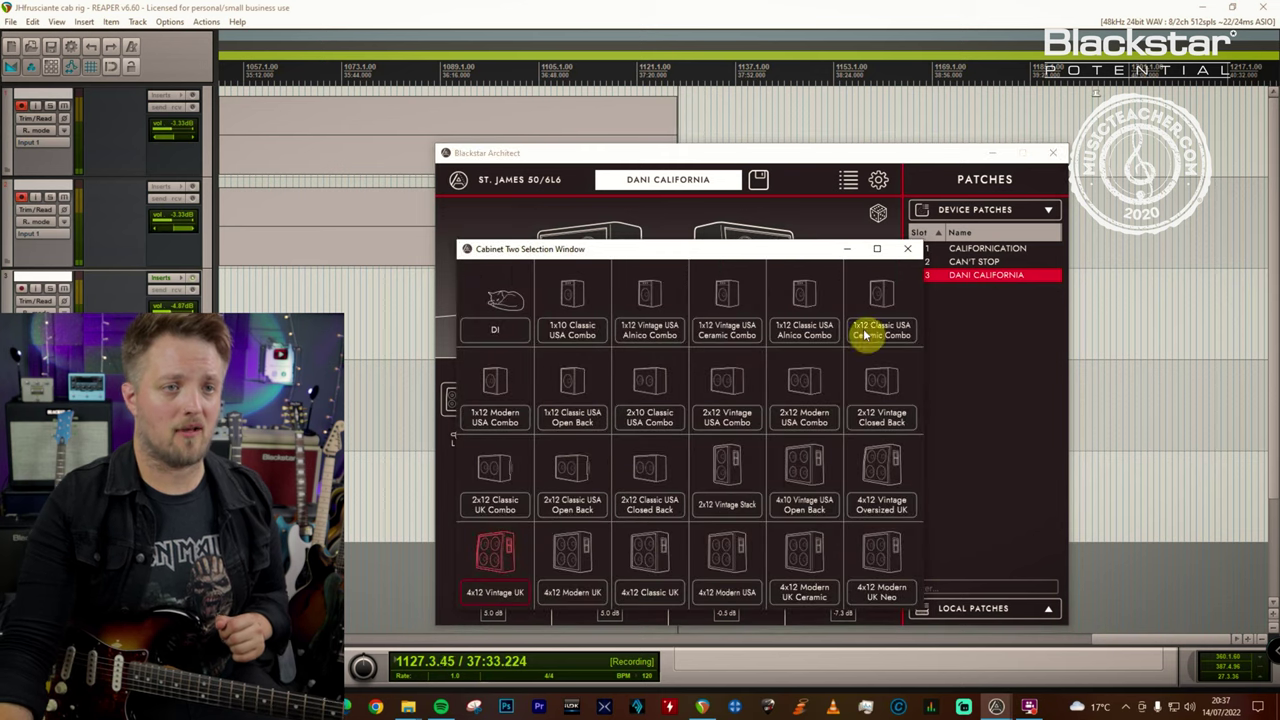
{"action": "left_click", "coordinate": [907, 249]}
Check both microphones, then show Cab One's EQ: 155 Hz lo-cut, low mids -1.5
{"action": "left_click", "coordinate": [489, 405]}
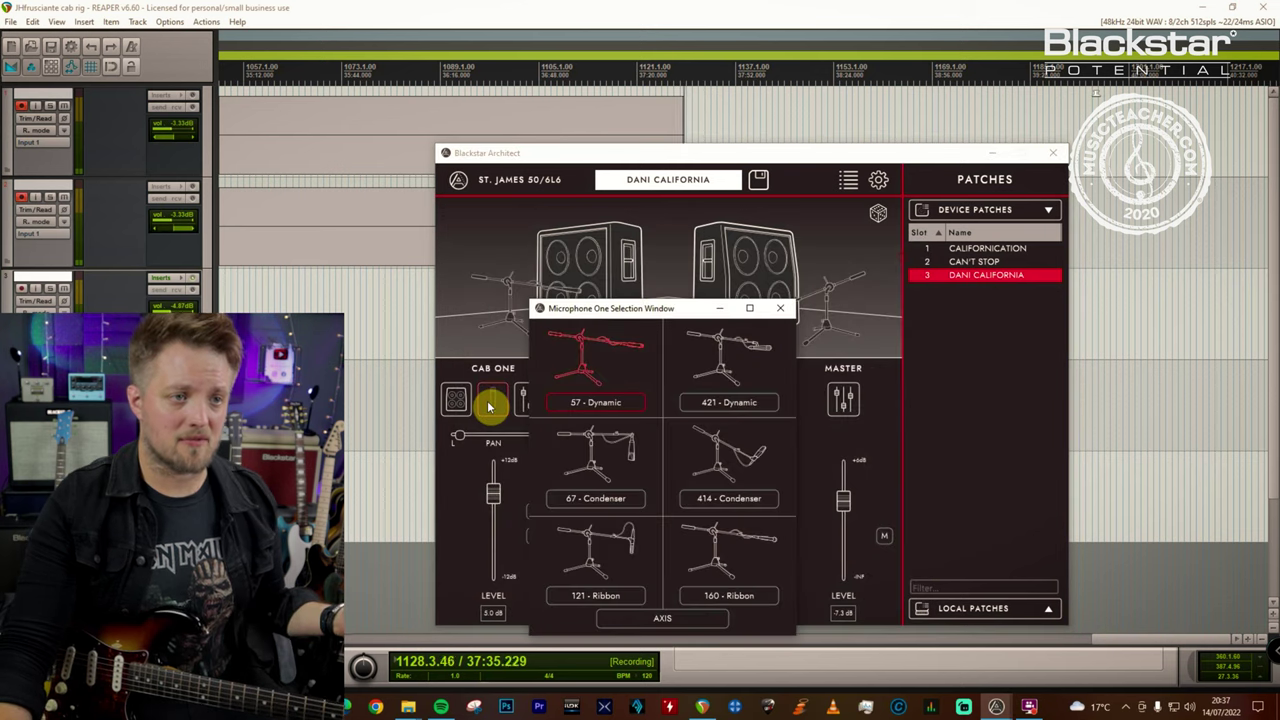
{"action": "left_click", "coordinate": [789, 316]}
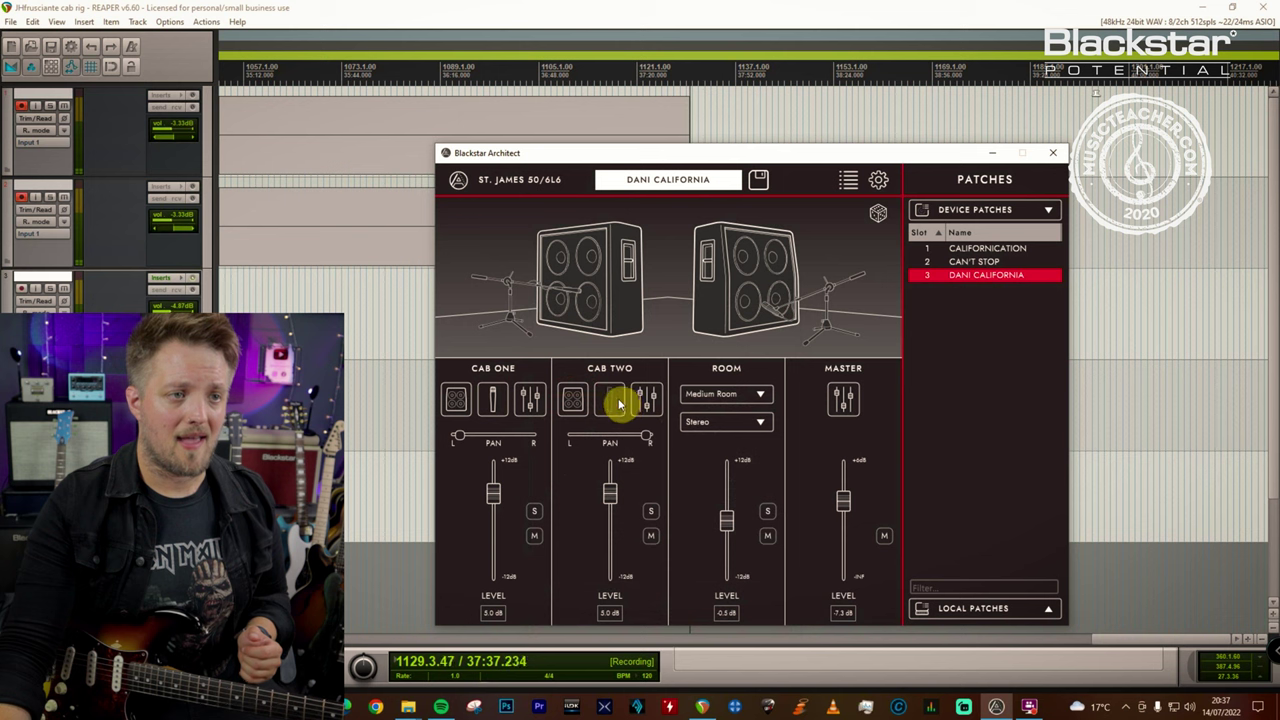
{"action": "left_click", "coordinate": [620, 399]}
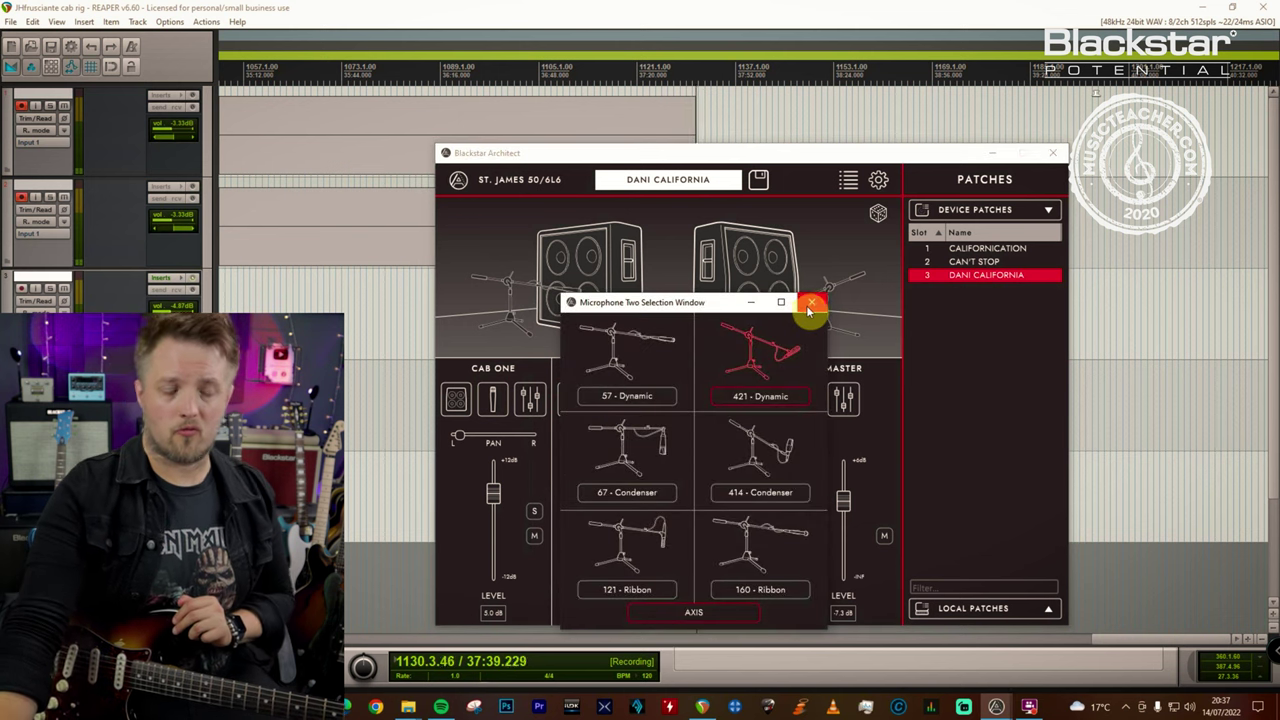
{"action": "left_click", "coordinate": [807, 308]}
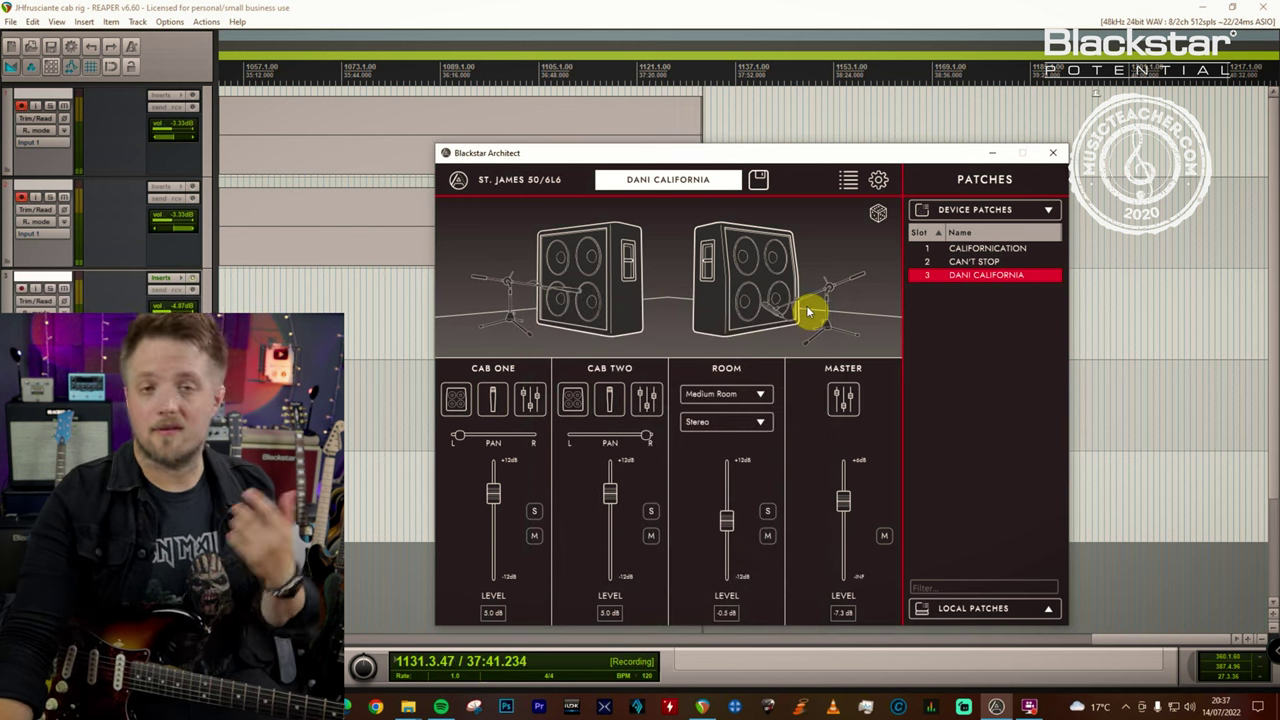
{"action": "left_click", "coordinate": [531, 399]}
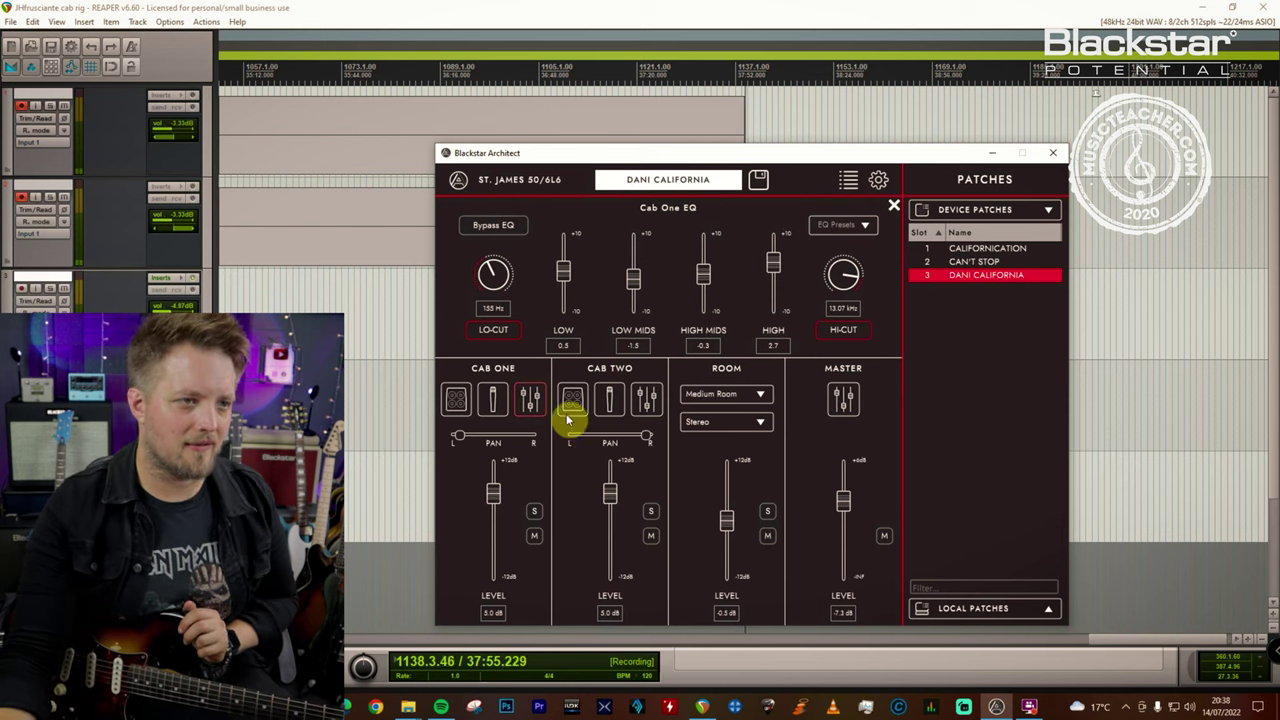
View Dani California's Cab Two EQ, then hide the EQ with Escape
{"action": "left_click", "coordinate": [648, 398]}
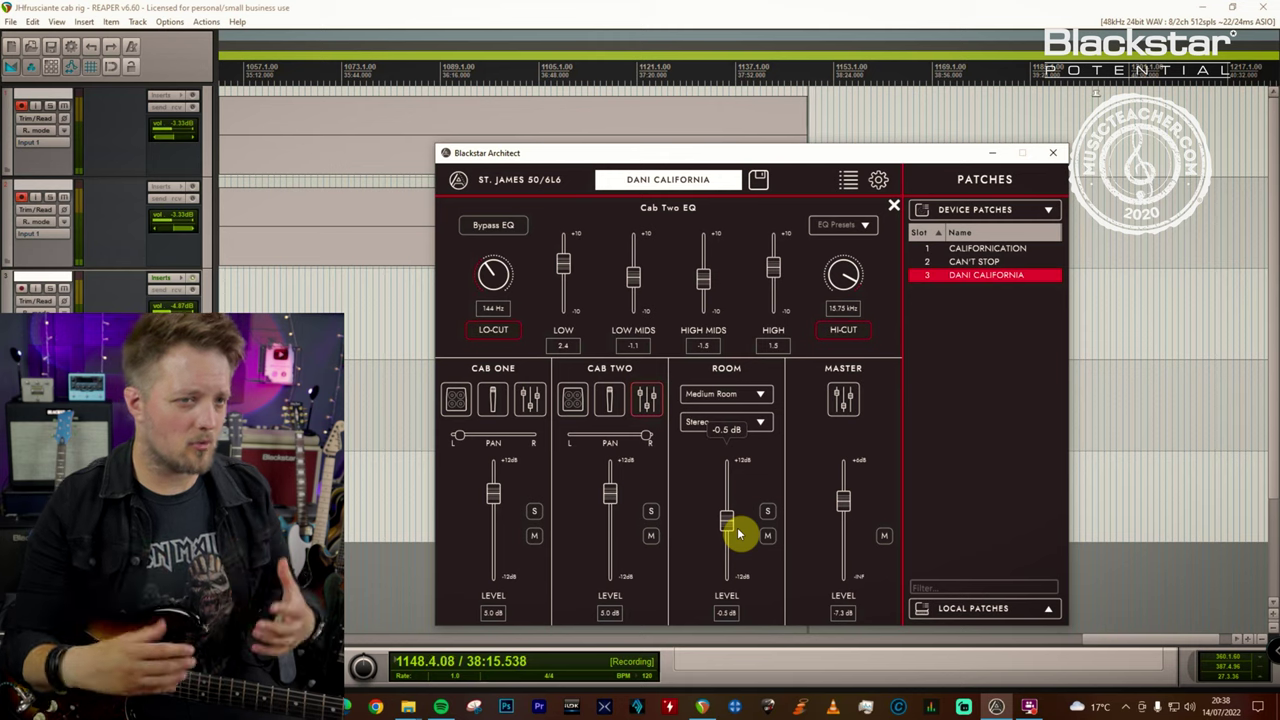
{"action": "key", "text": "Escape"}
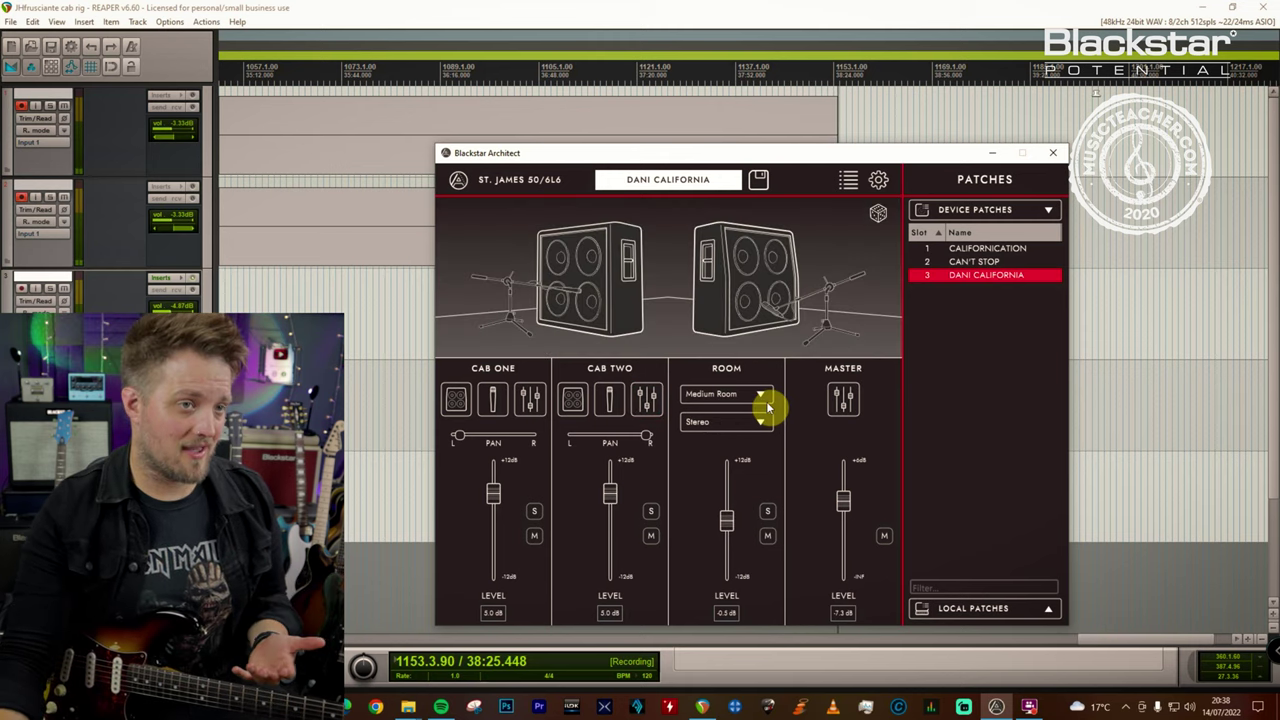
Show Dani California's Master EQ: 132 Hz lo-cut, low 1.2, high mids -2.7, 7.78 kHz hi-cut
{"action": "left_click", "coordinate": [843, 399]}
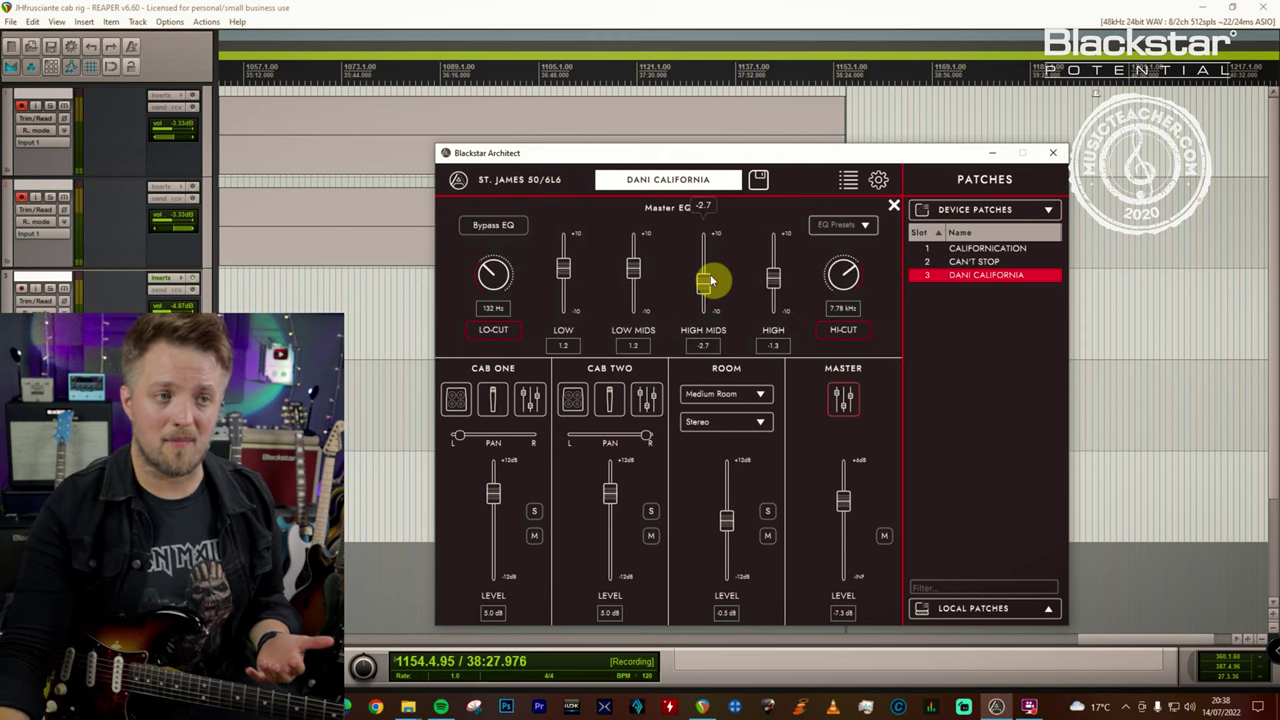